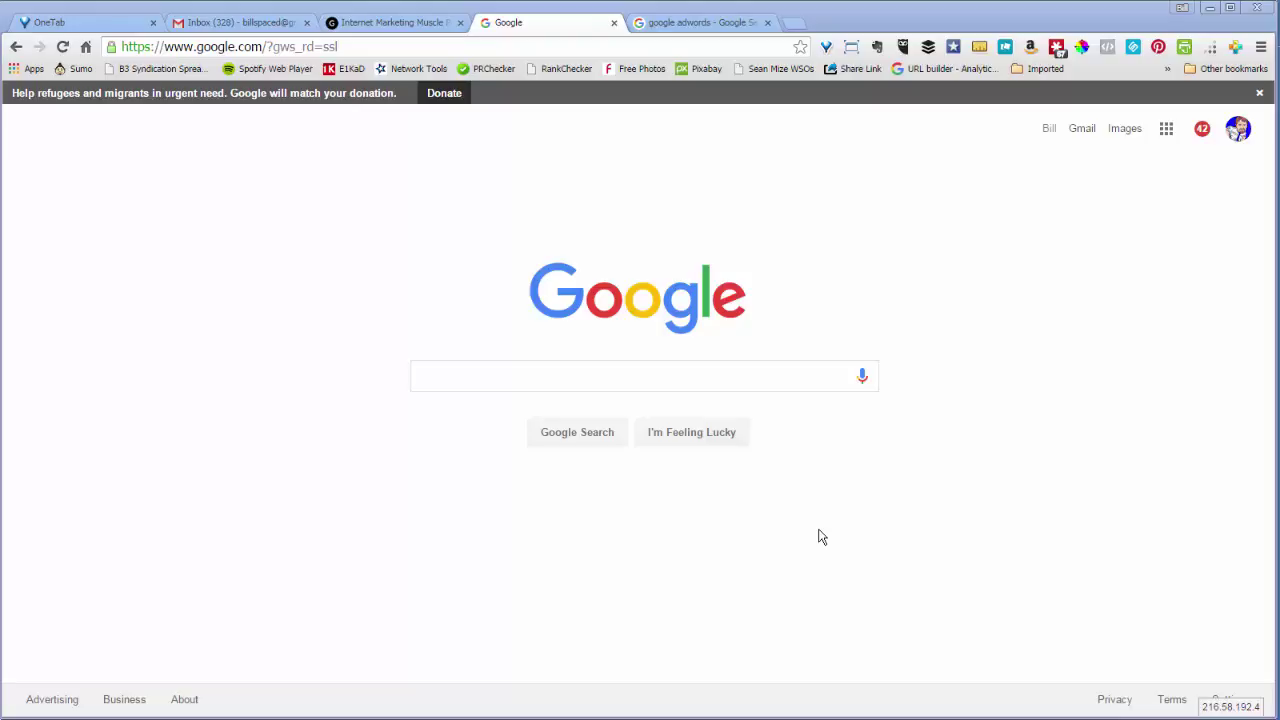
# Search Google for 'how to build an email list'
pyautogui.click(628, 370)
pyautogui.write('l')
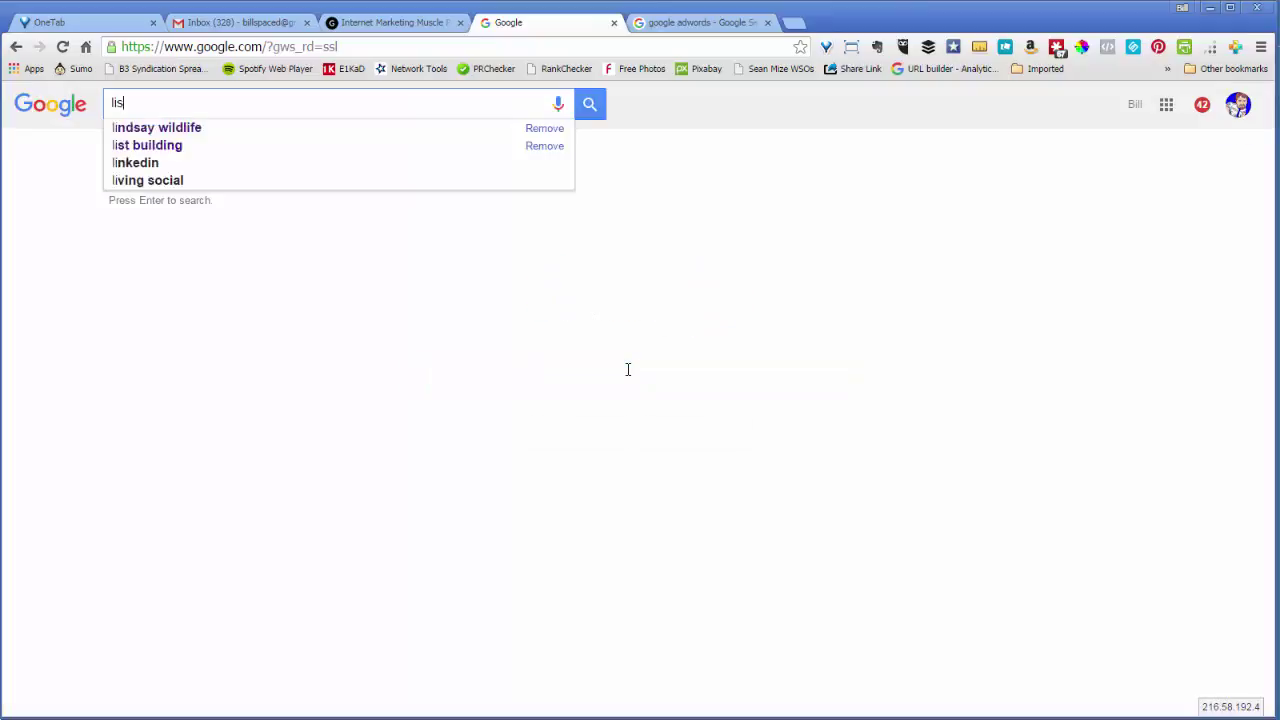
pyautogui.press('BackSpace')
pyautogui.write('how ')
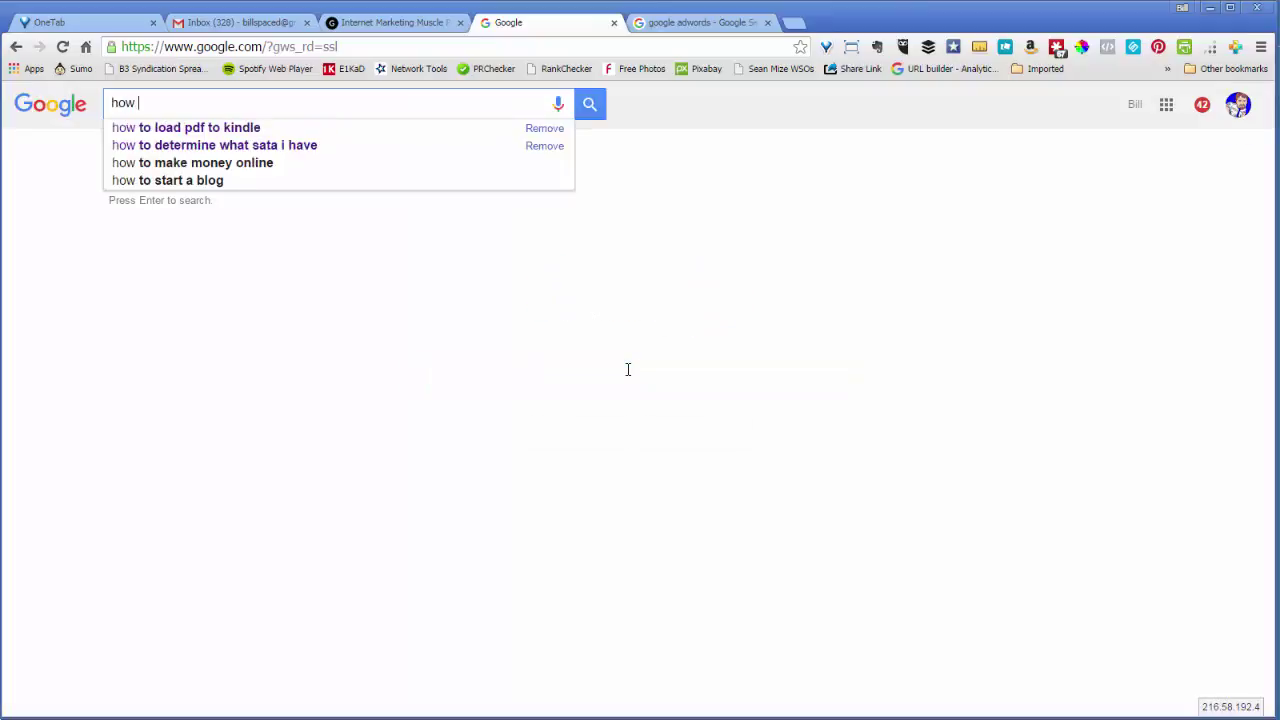
pyautogui.write('to build ')
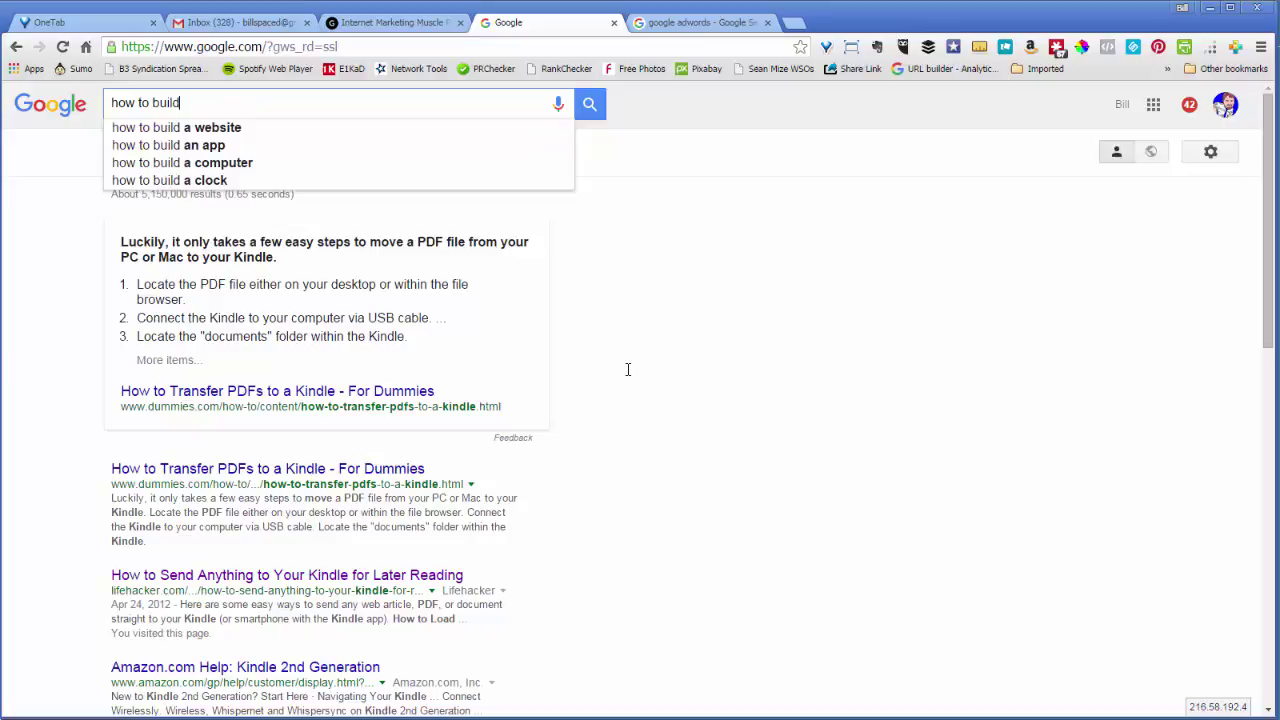
pyautogui.write('an email l')
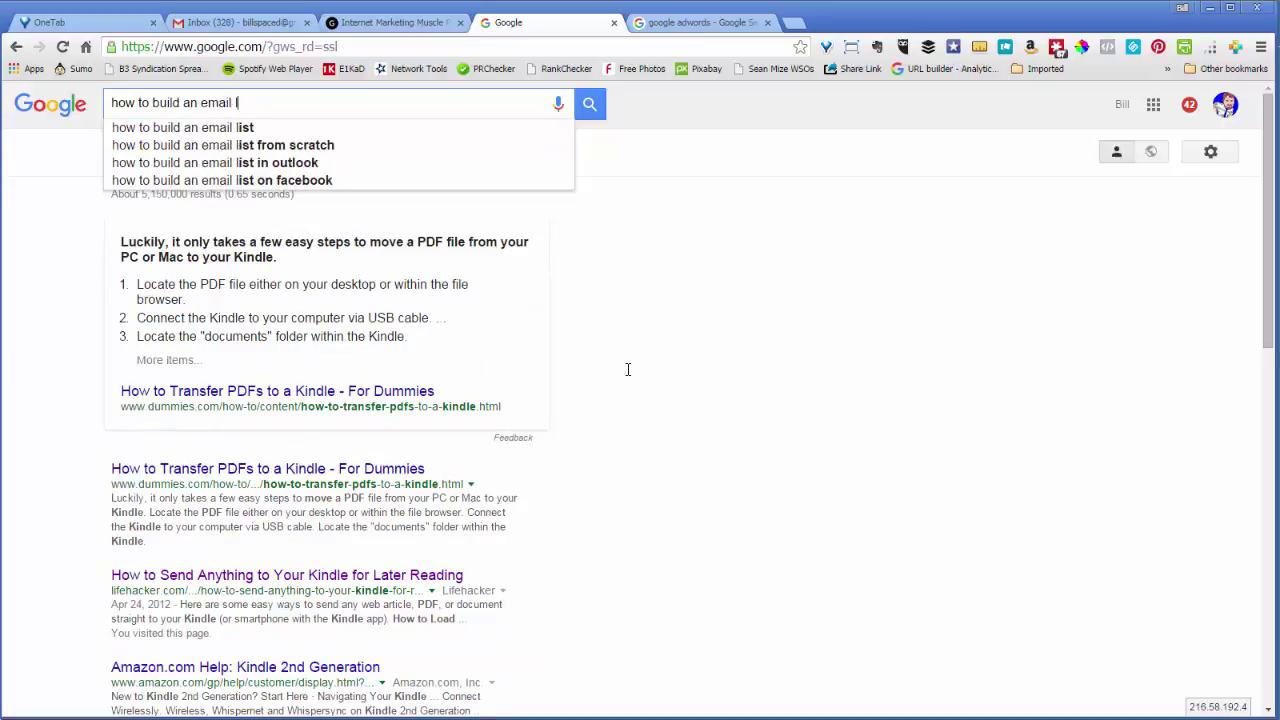
pyautogui.write('ist')
pyautogui.press('Return')
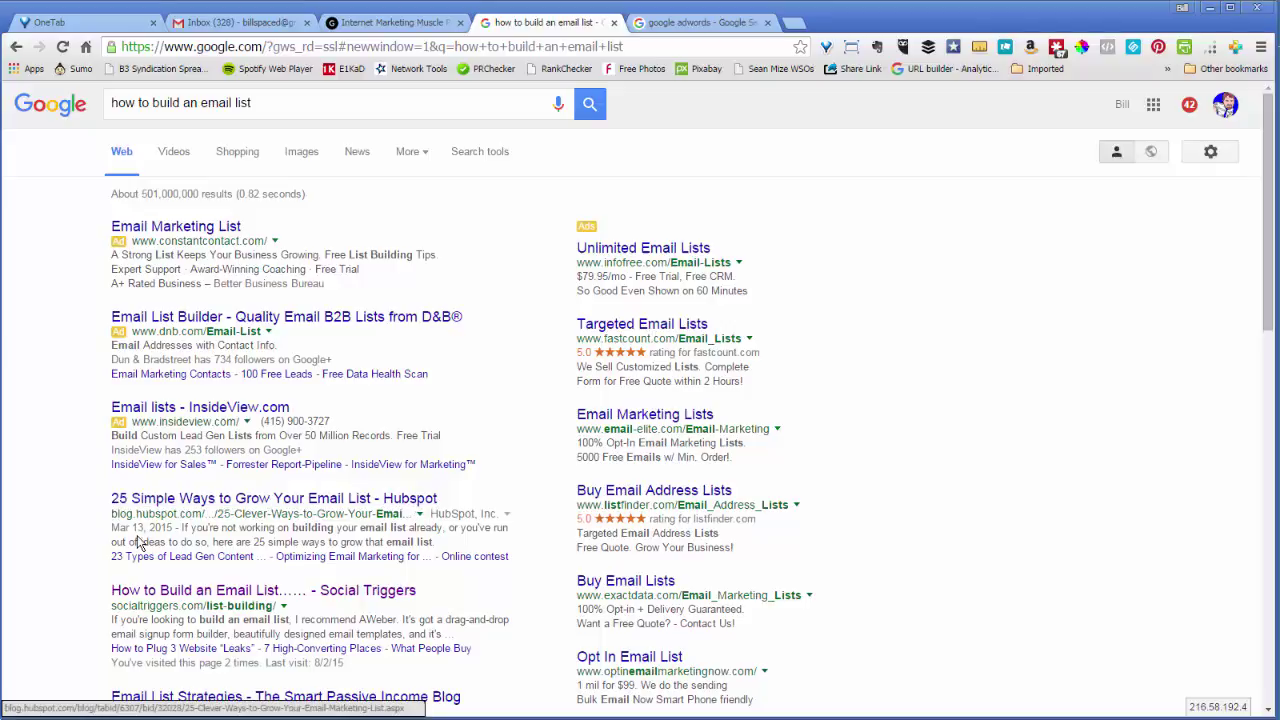
# Select the blog.hubspot.com domain in the HubSpot result, then return to the 'google adwords' results
pyautogui.moveTo(111, 513); pyautogui.dragTo(203, 511)
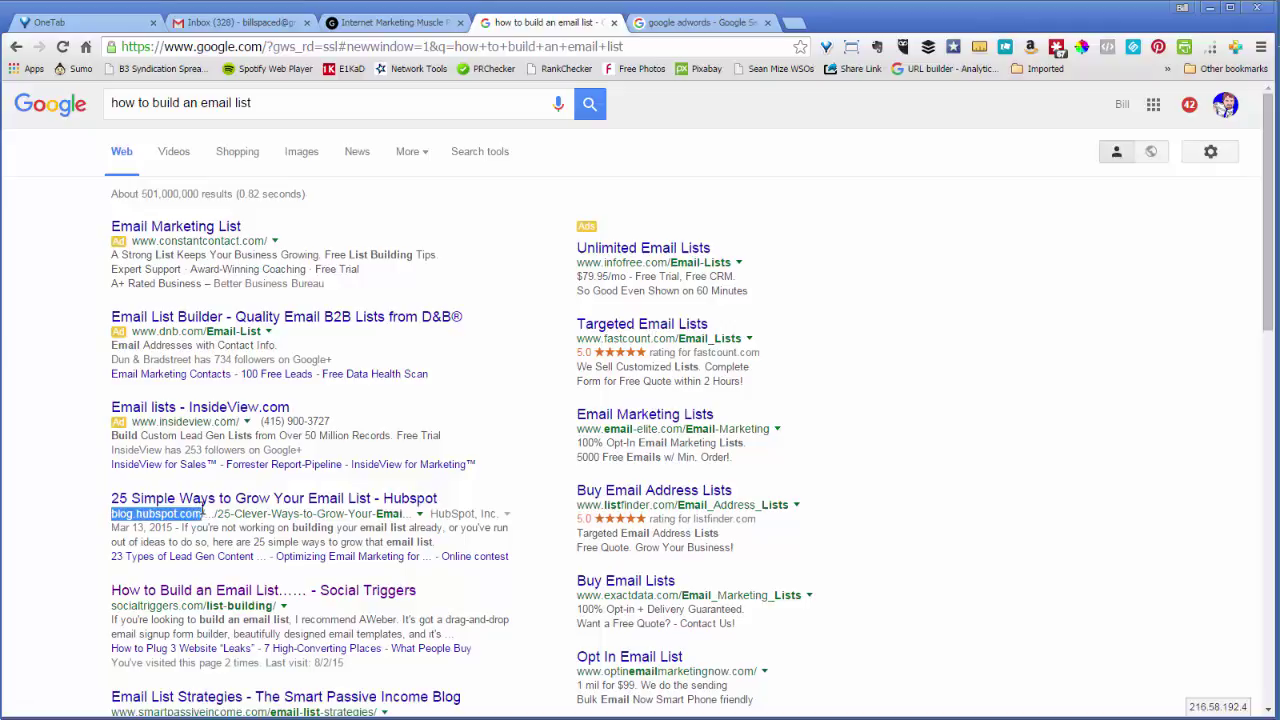
pyautogui.click(704, 24)
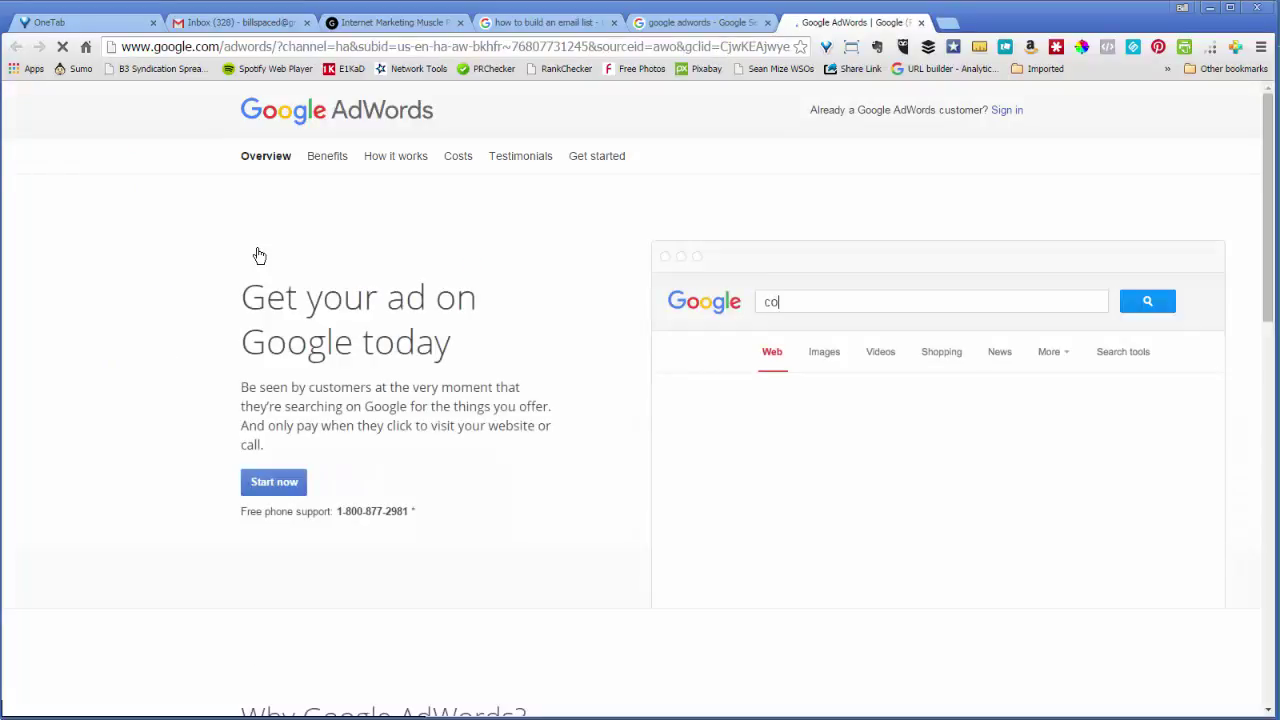
# Go to the AdWords account's All campaigns page and show its tools list
pyautogui.click(1007, 110)
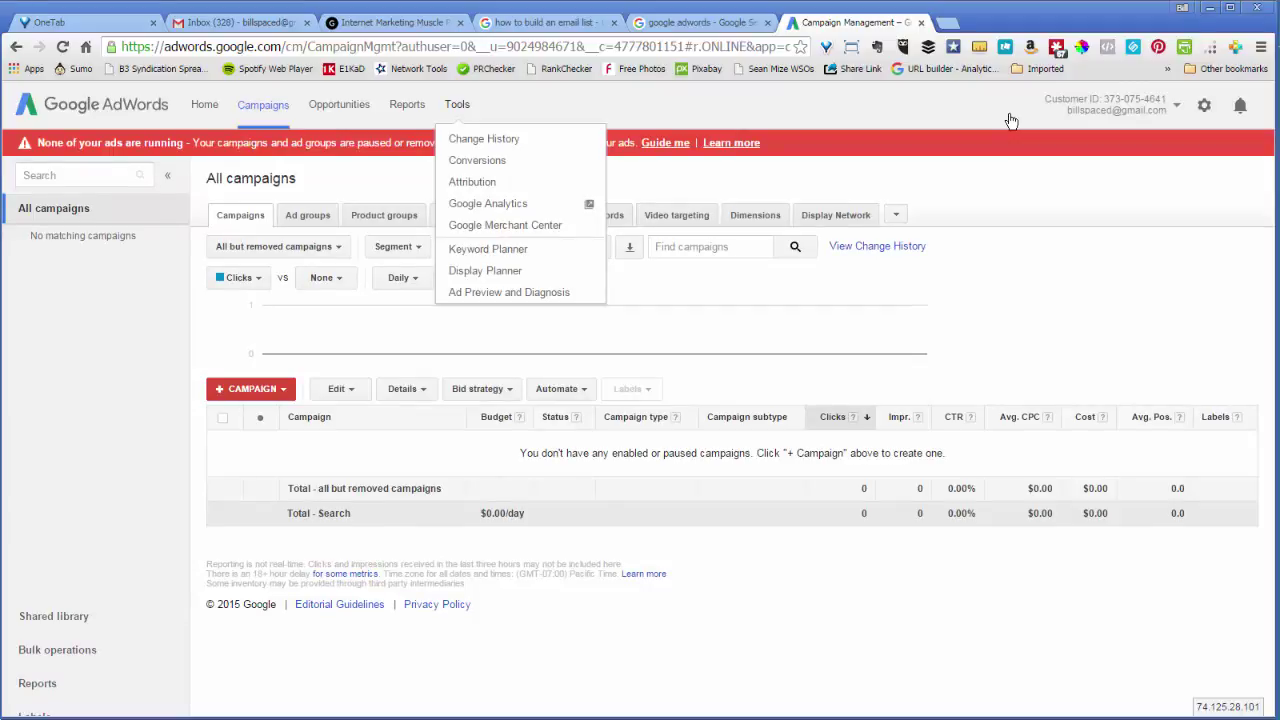
# In Display Planner, enter blog.hubspot.com as a site customers are interested in
pyautogui.press('Return')
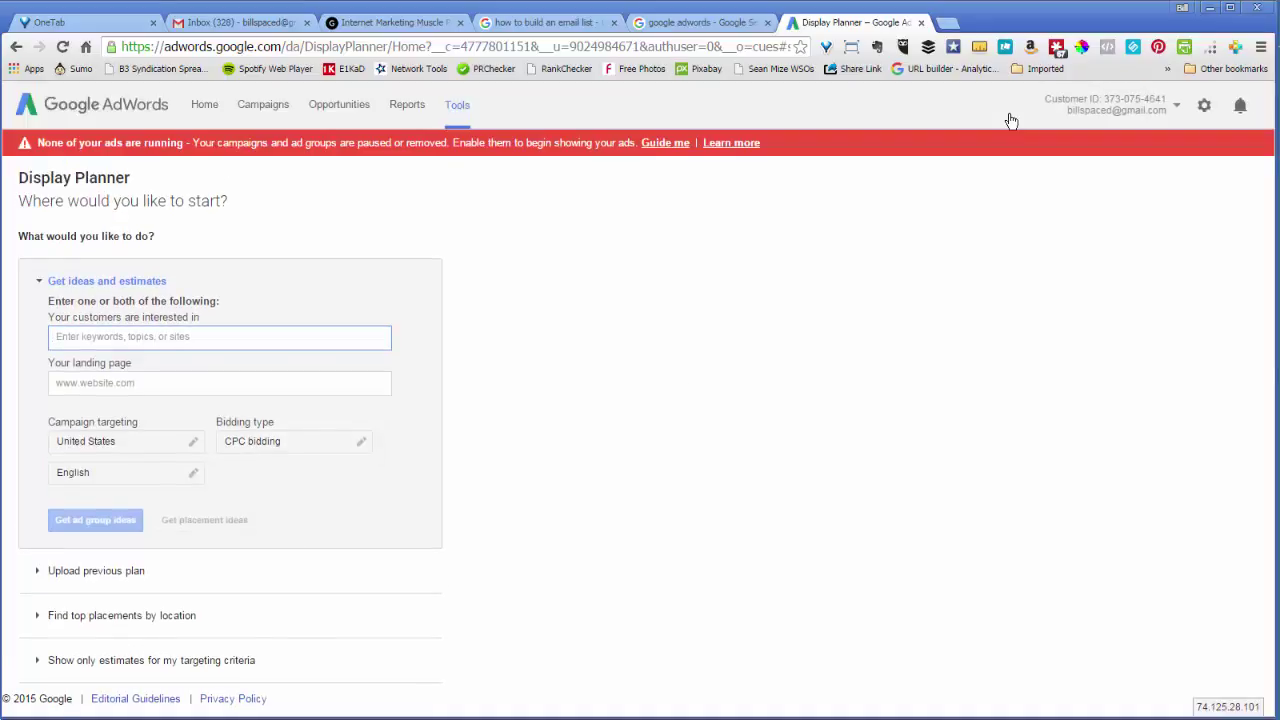
pyautogui.write('blog.hubspot.com')
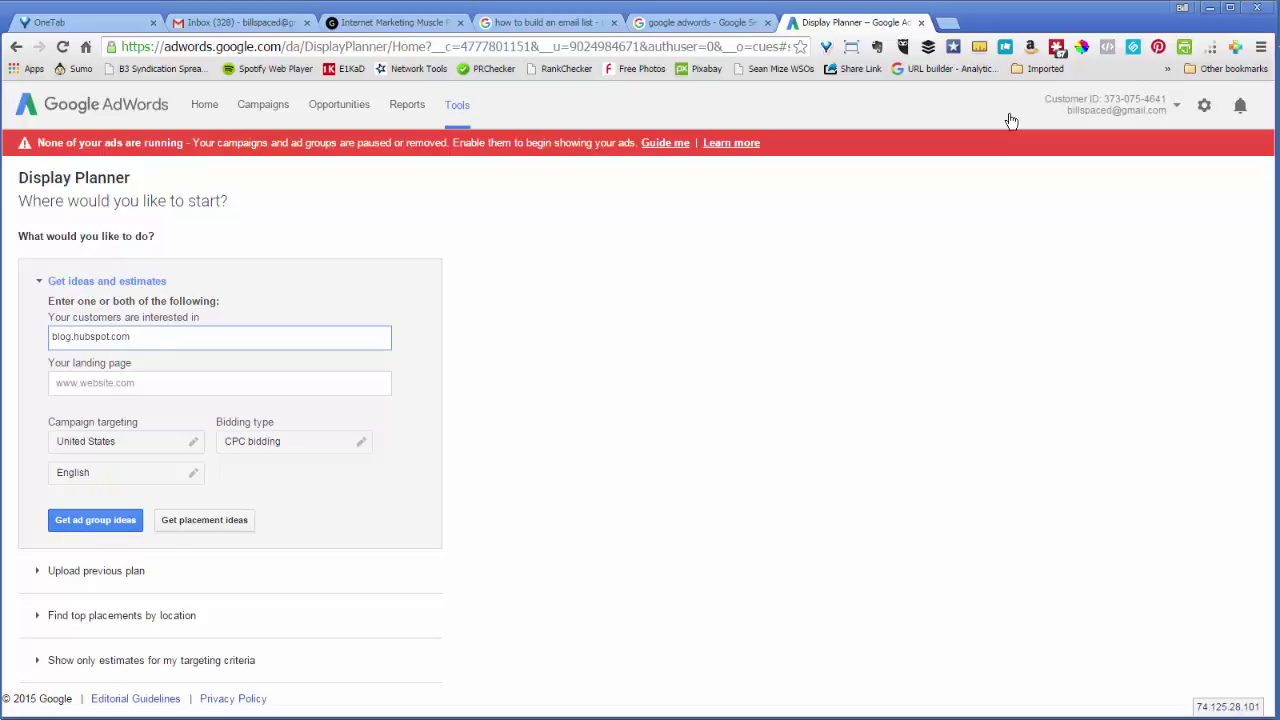
pyautogui.press('Return')
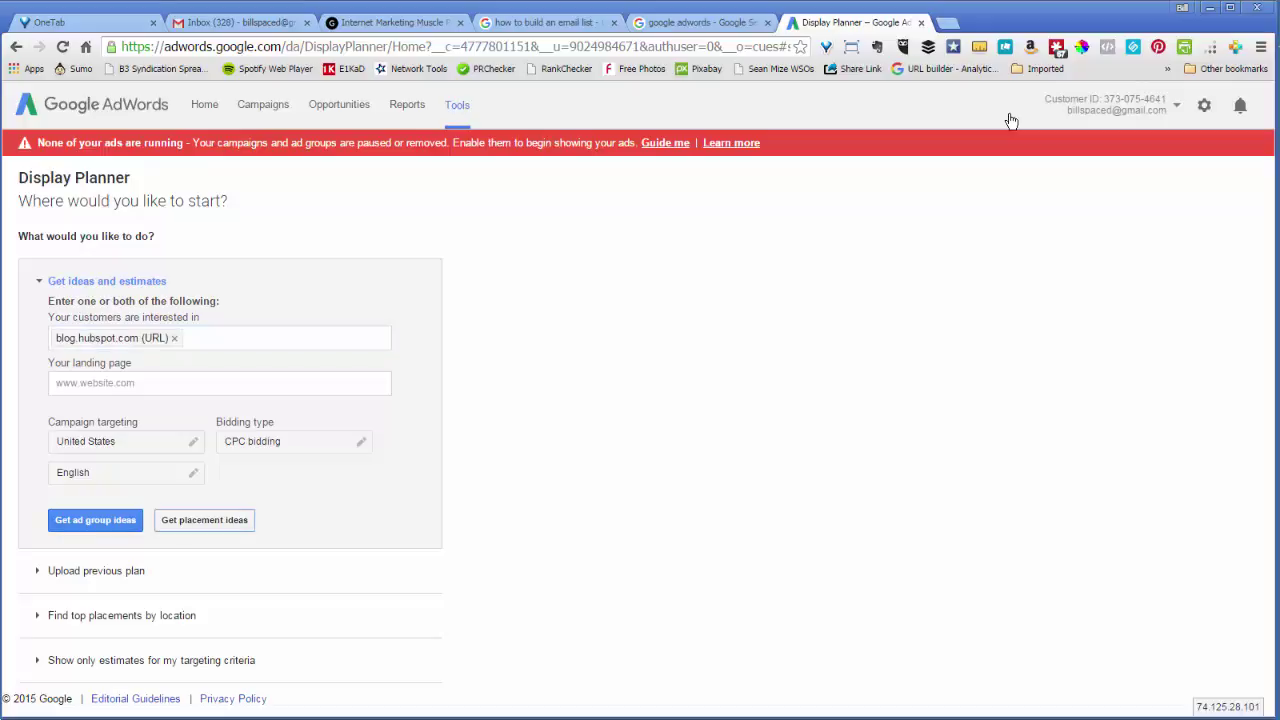
# Get placement ideas for blog.hubspot.com, listing 332 sites
pyautogui.press('Return')
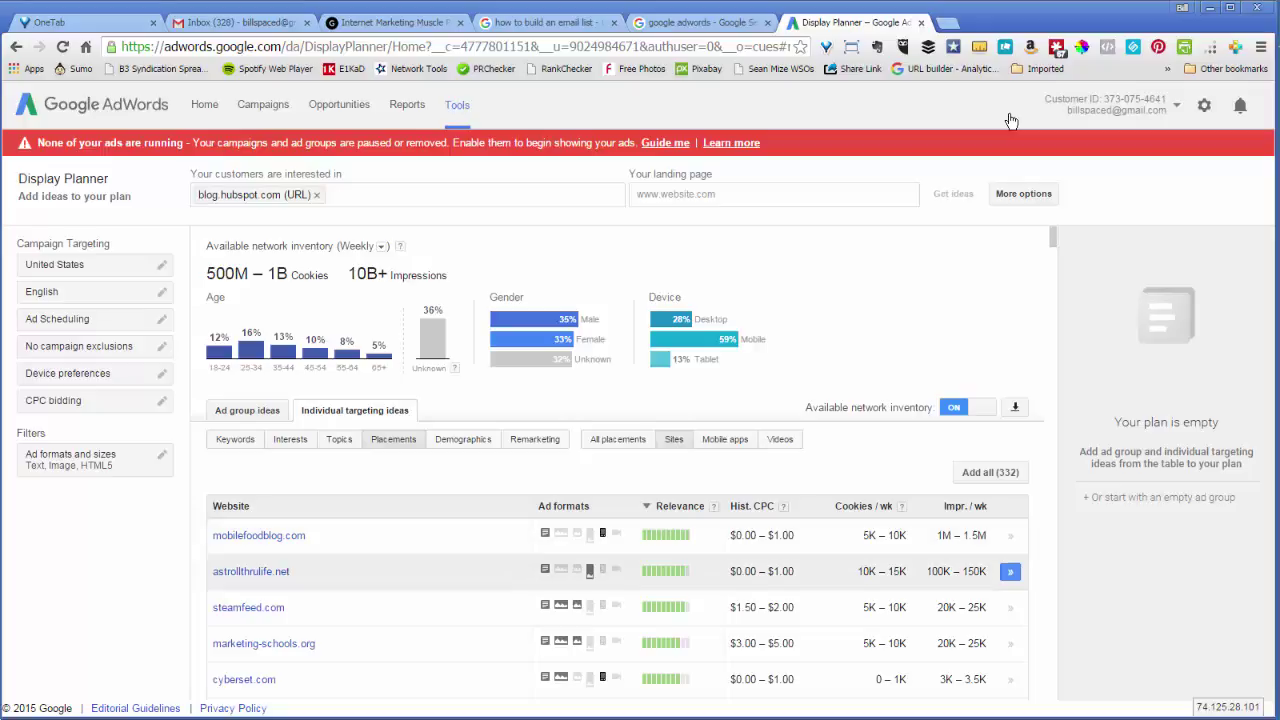
# Copy the marketing-schools.org site name from the placements table
pyautogui.scroll(-1, 1011, 120)
pyautogui.scroll(-1, 1011, 120)
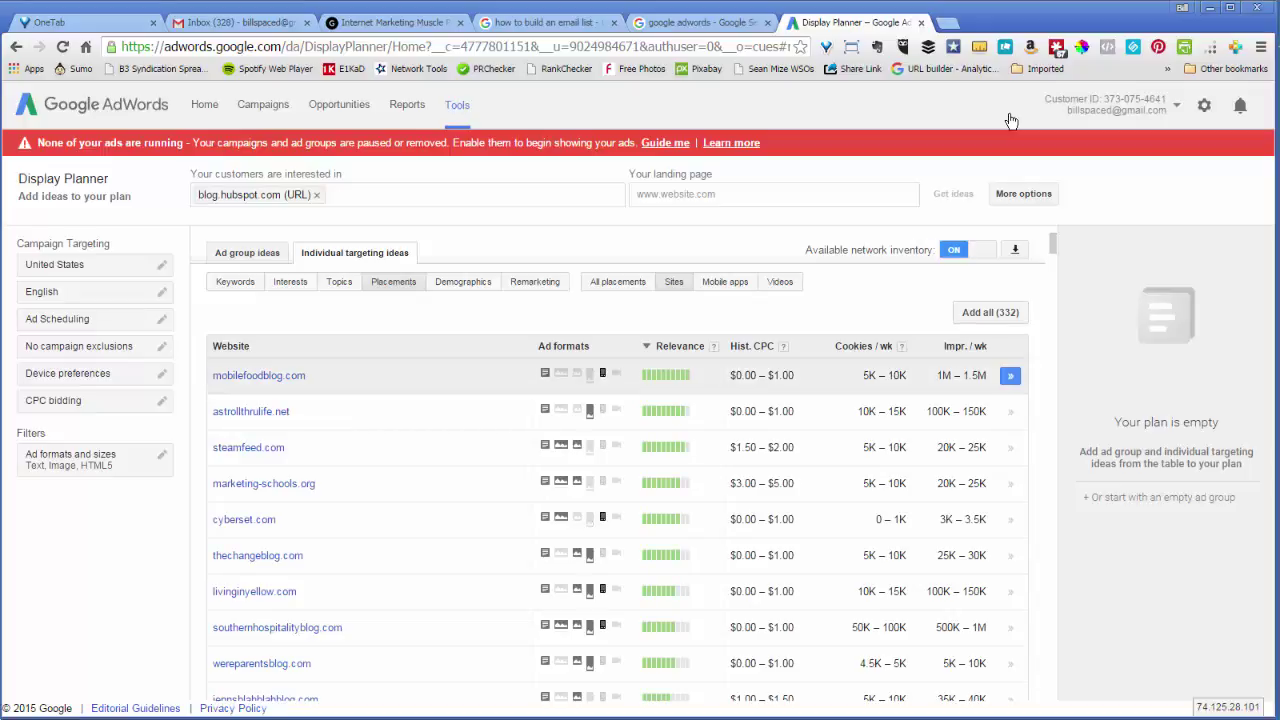
pyautogui.moveTo(306, 375); pyautogui.dragTo(212, 375)
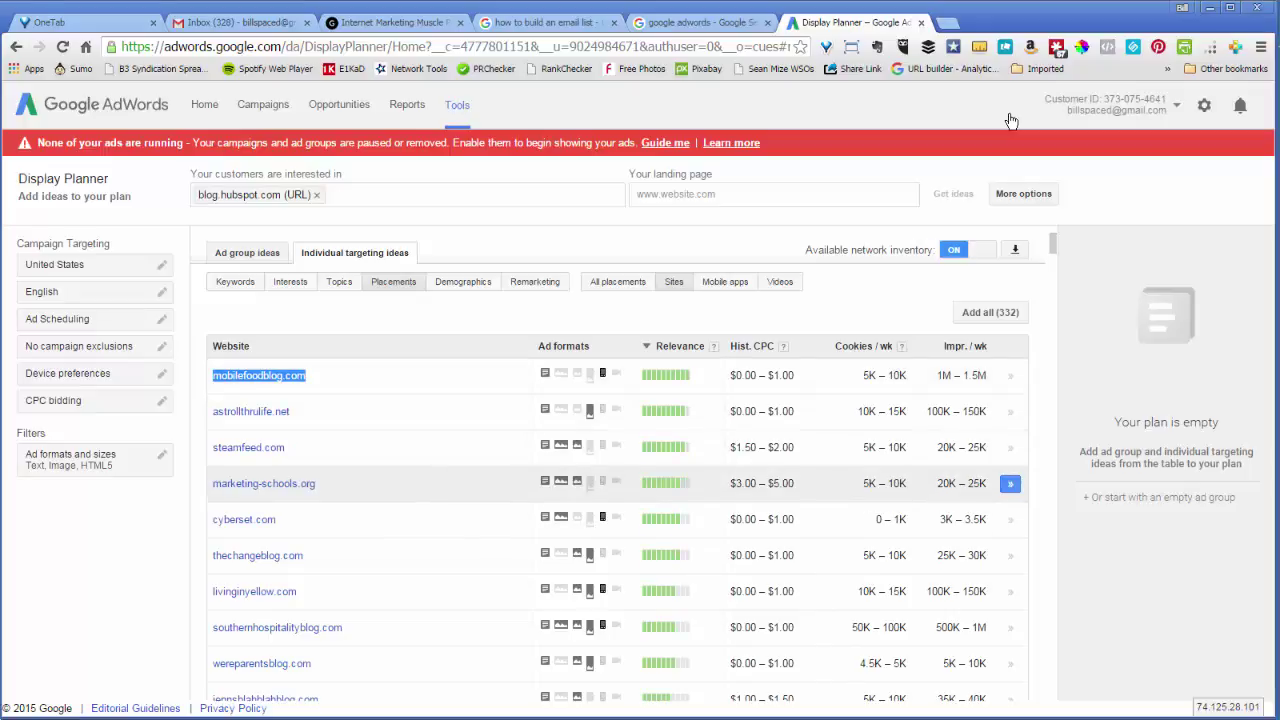
pyautogui.moveTo(316, 483); pyautogui.dragTo(212, 483)
pyautogui.hotkey('ctrl', 'c')
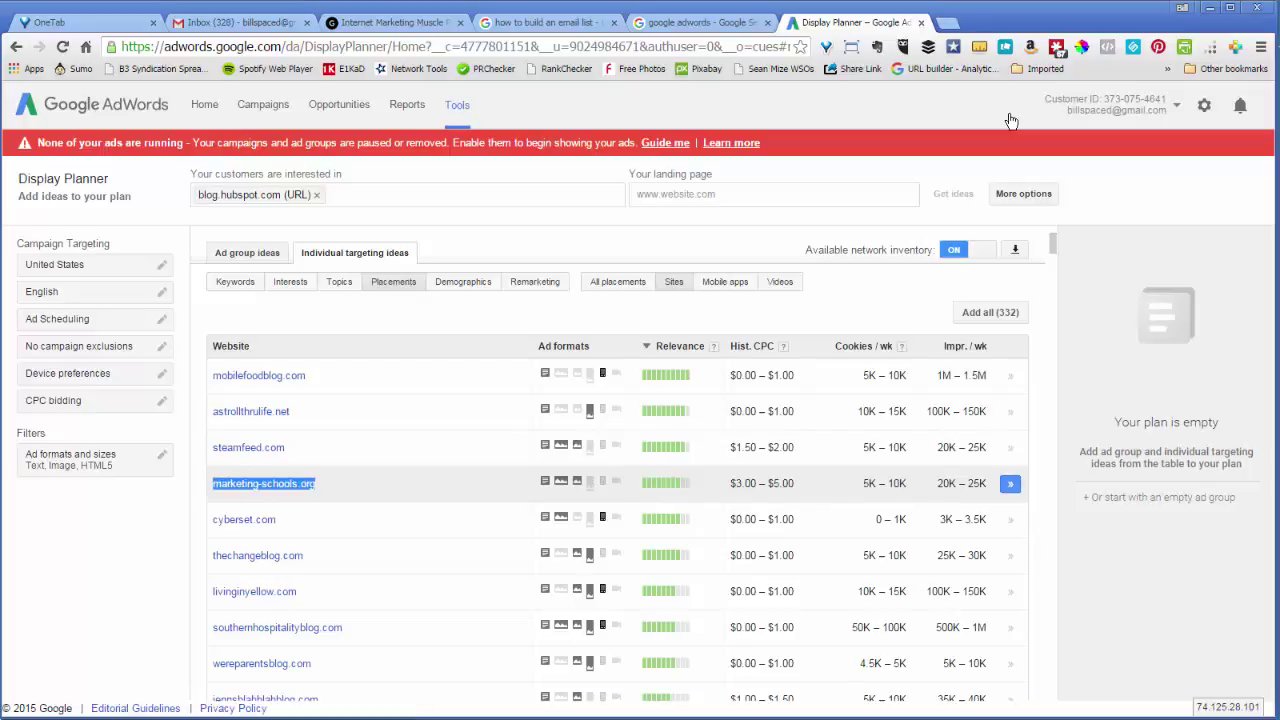
pyautogui.rightClick(238, 485)
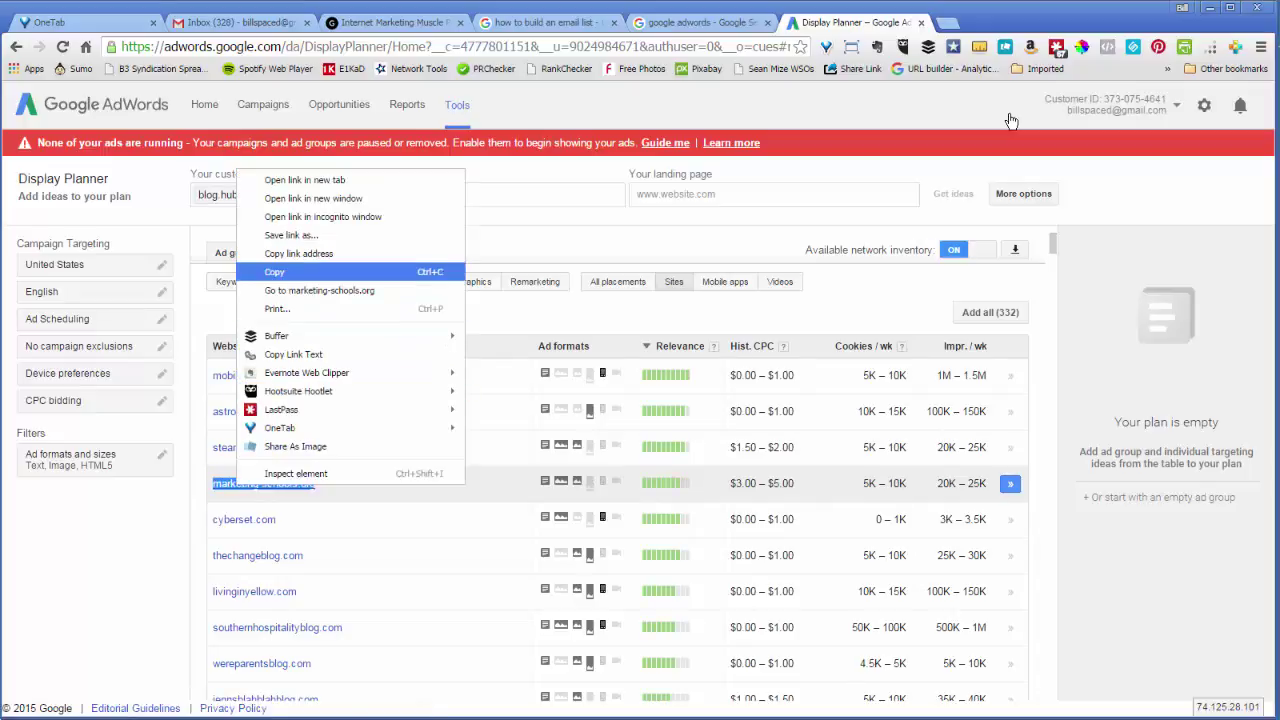
pyautogui.click(274, 271)
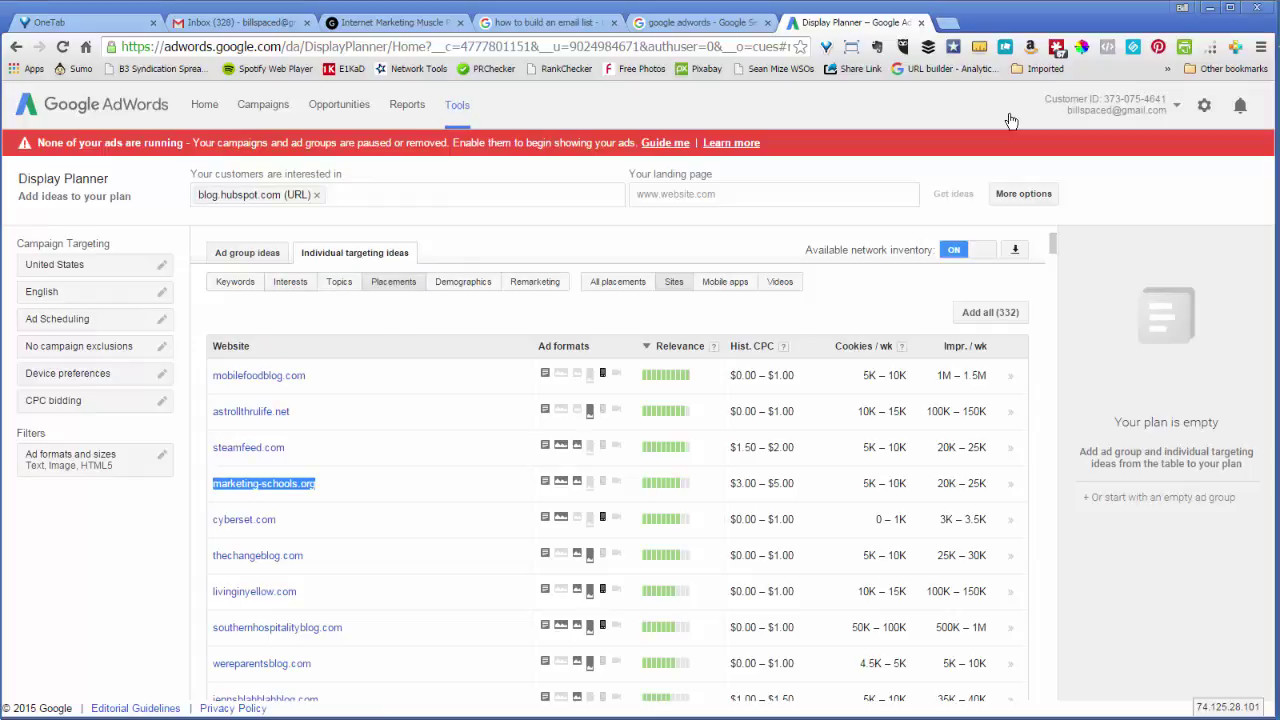
# Paste the copied marketing-schools.org address into a new browser tab
pyautogui.hotkey('ctrl', 't')
pyautogui.hotkey('ctrl', 'v')
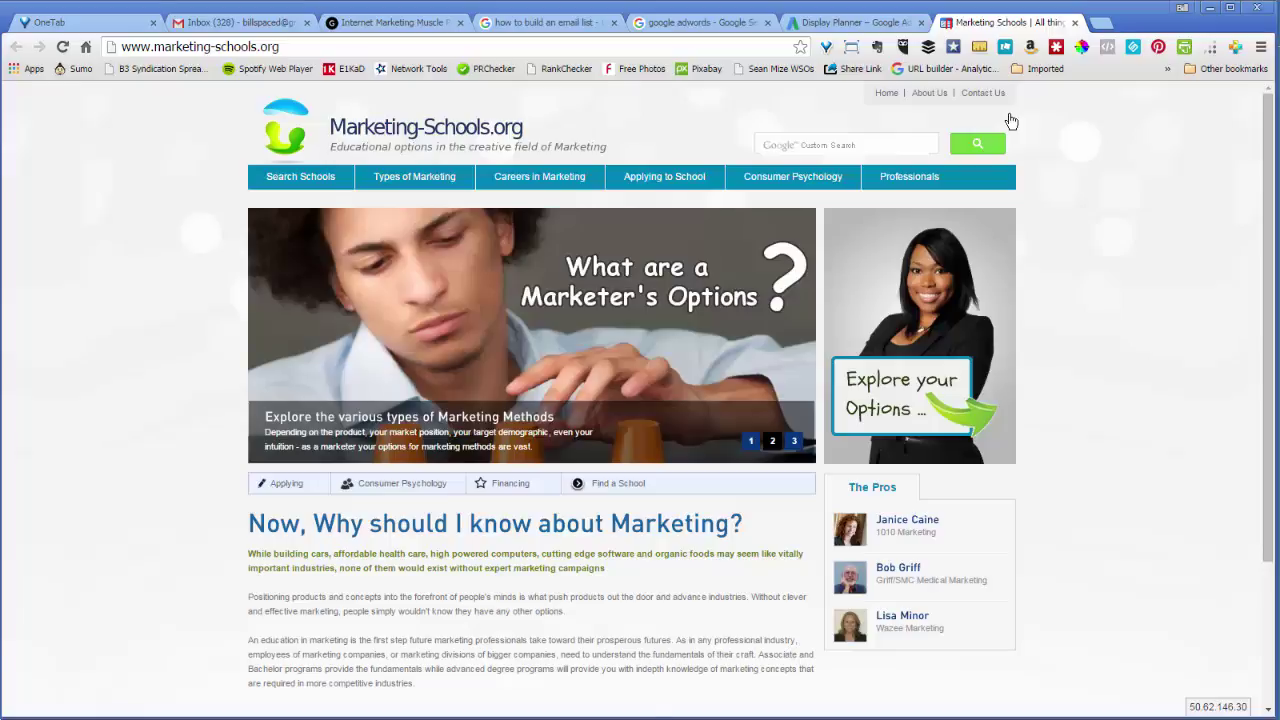
pyautogui.scroll(-3, 1010, 120)
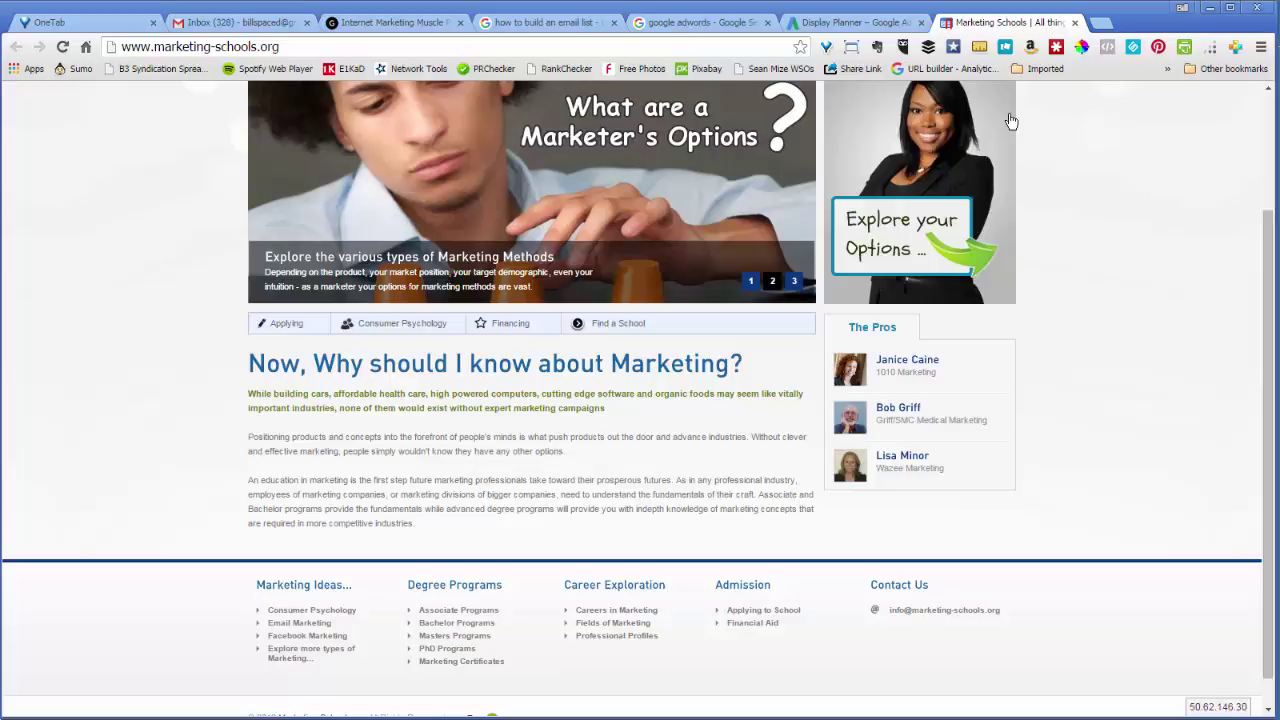
pyautogui.scroll(3, 1010, 120)
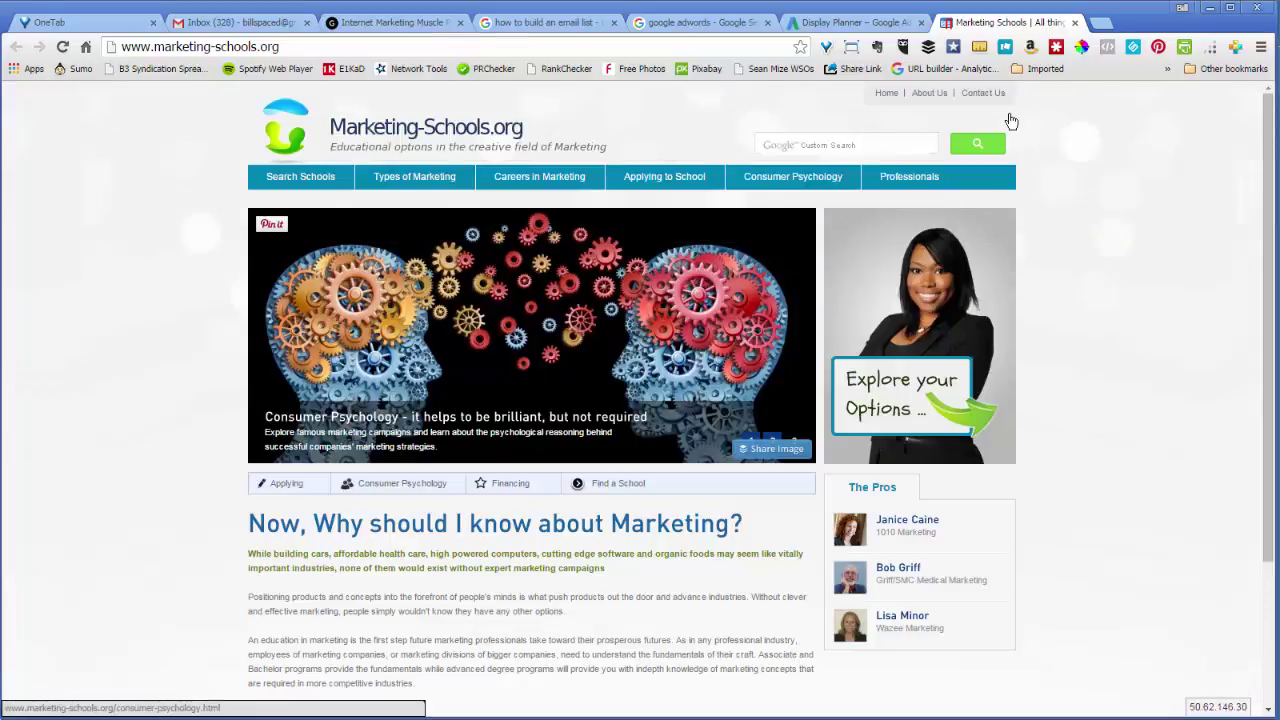
pyautogui.moveTo(414, 176)
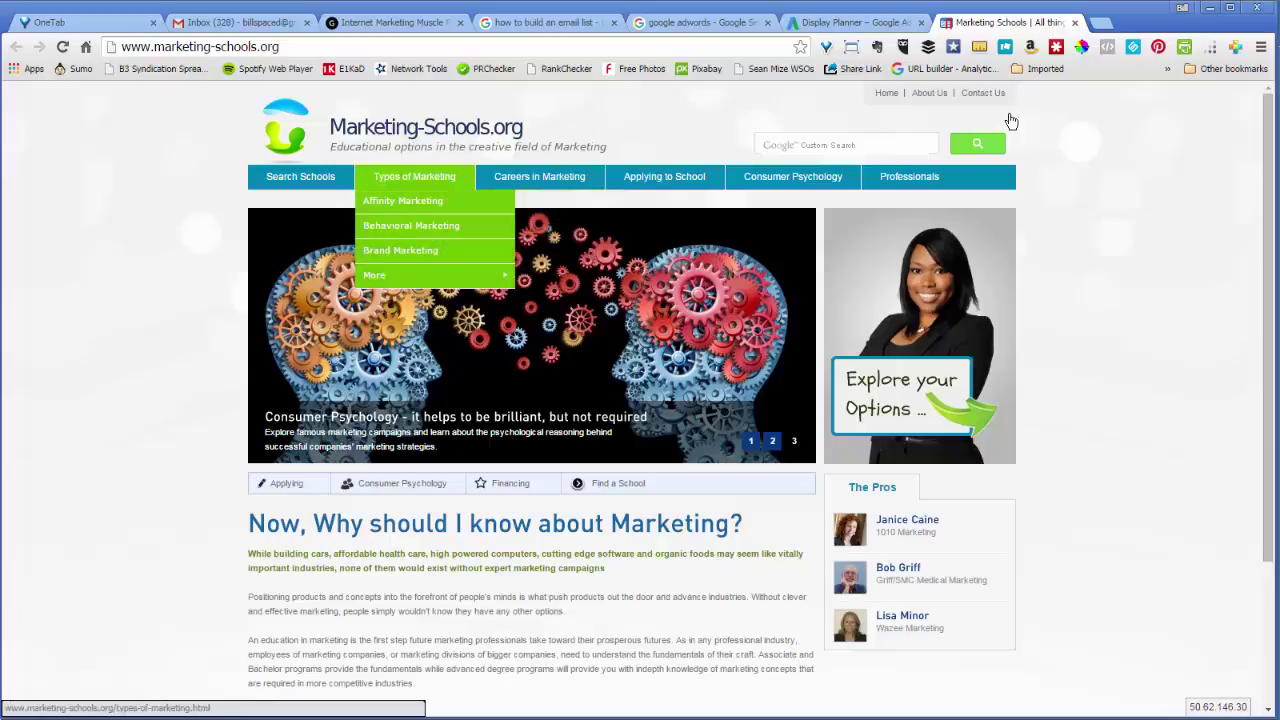
pyautogui.scroll(-3, 1010, 120)
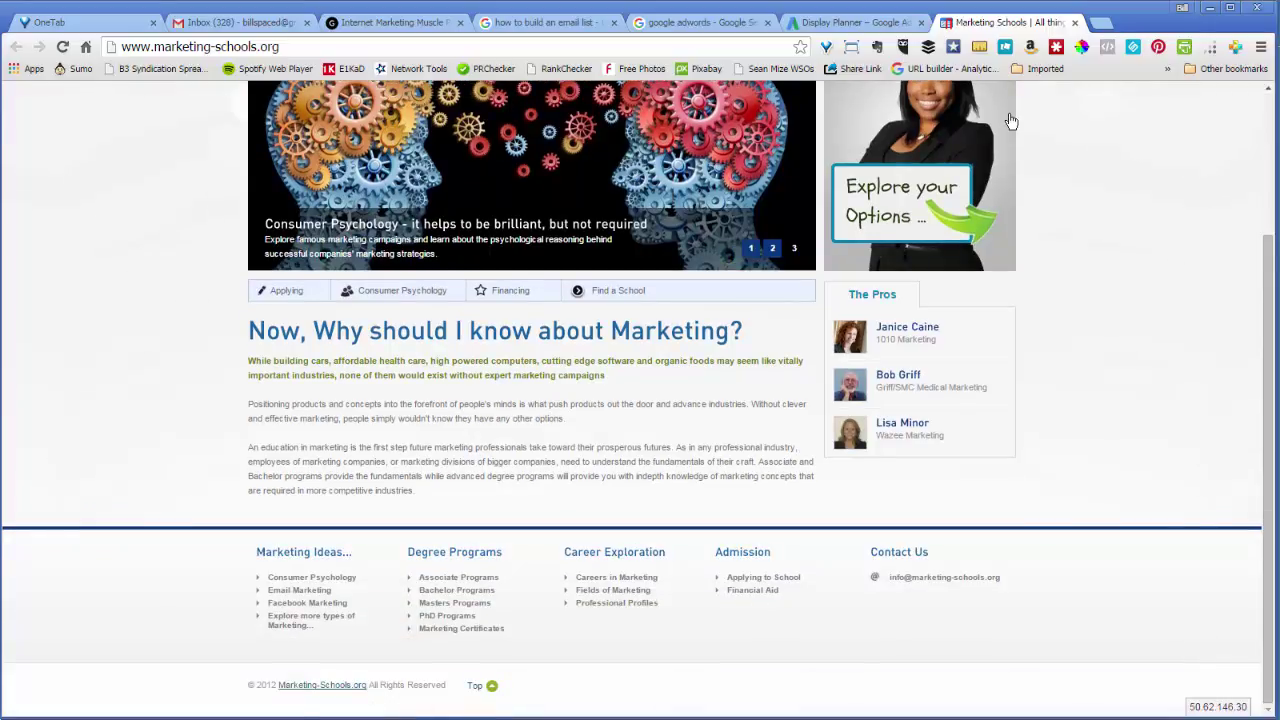
pyautogui.scroll(3, 1010, 120)
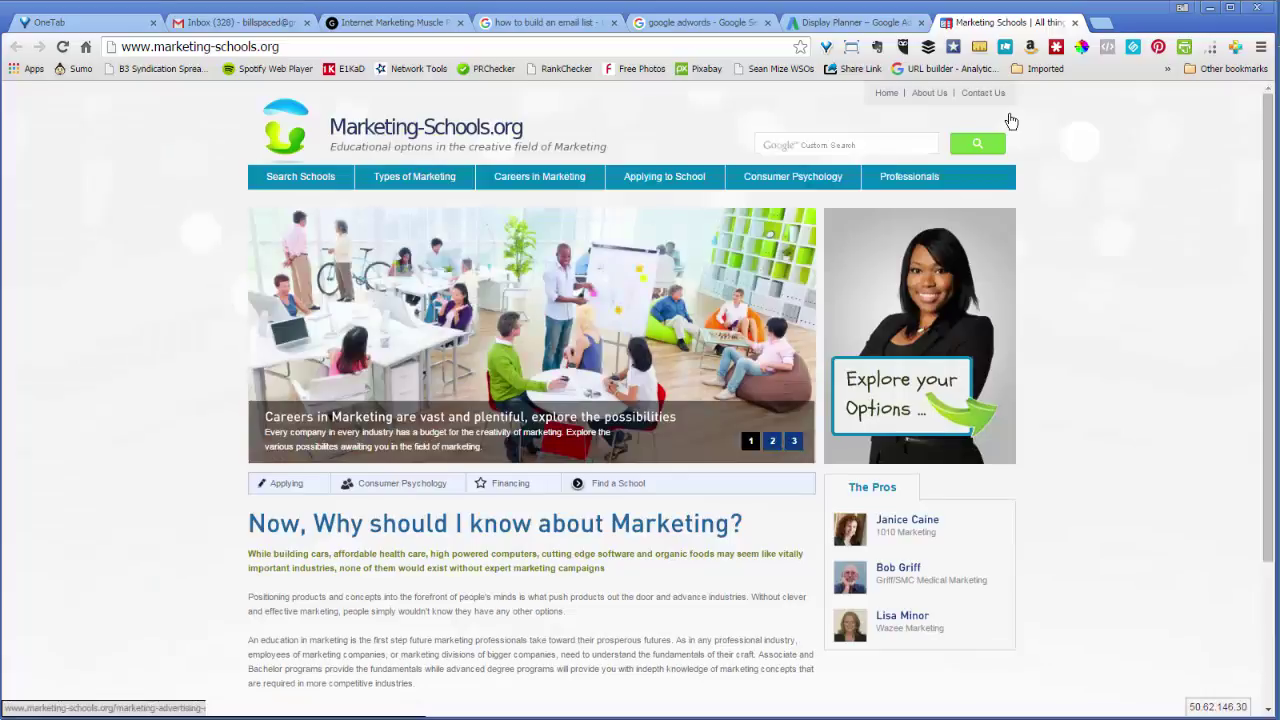